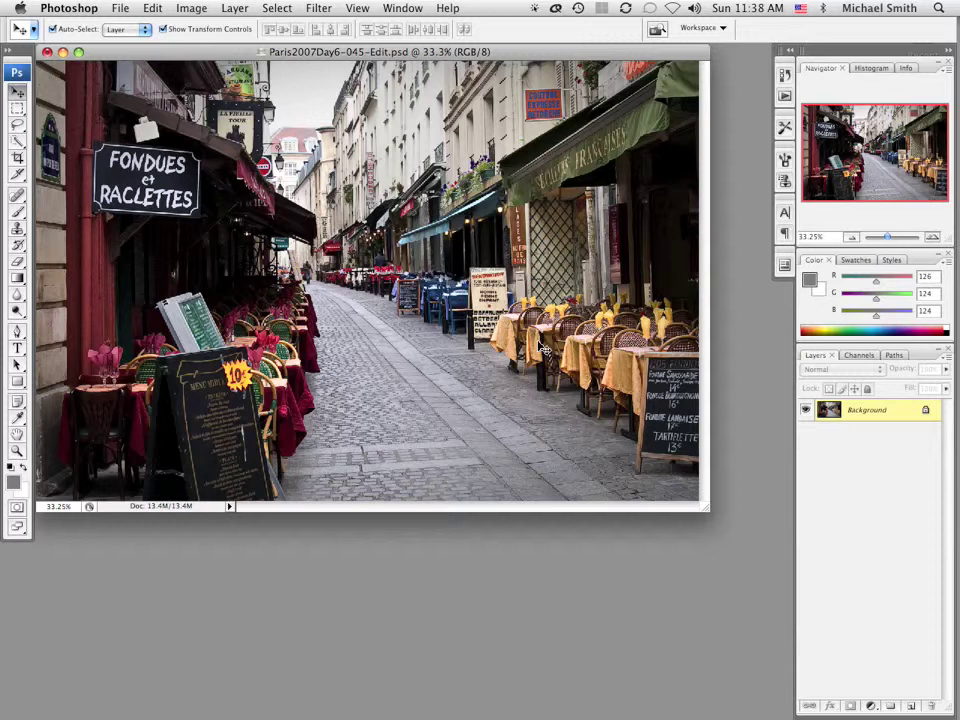
# Duplicate the Background layer to Layer 1, then reselect the Background layer
pyautogui.press('super+j')
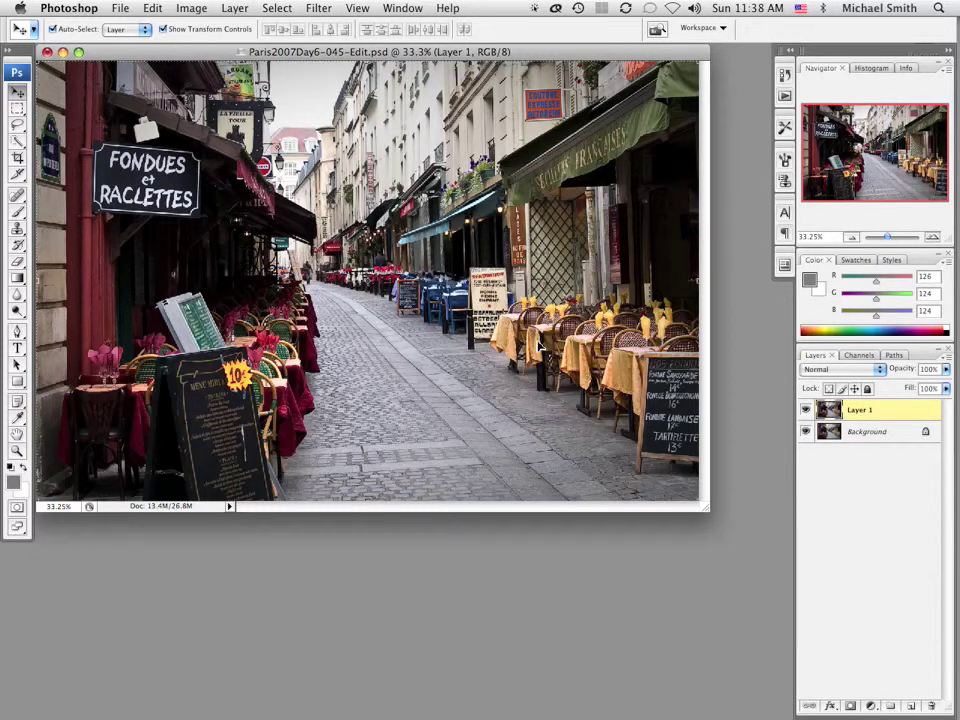
pyautogui.click(842, 434)
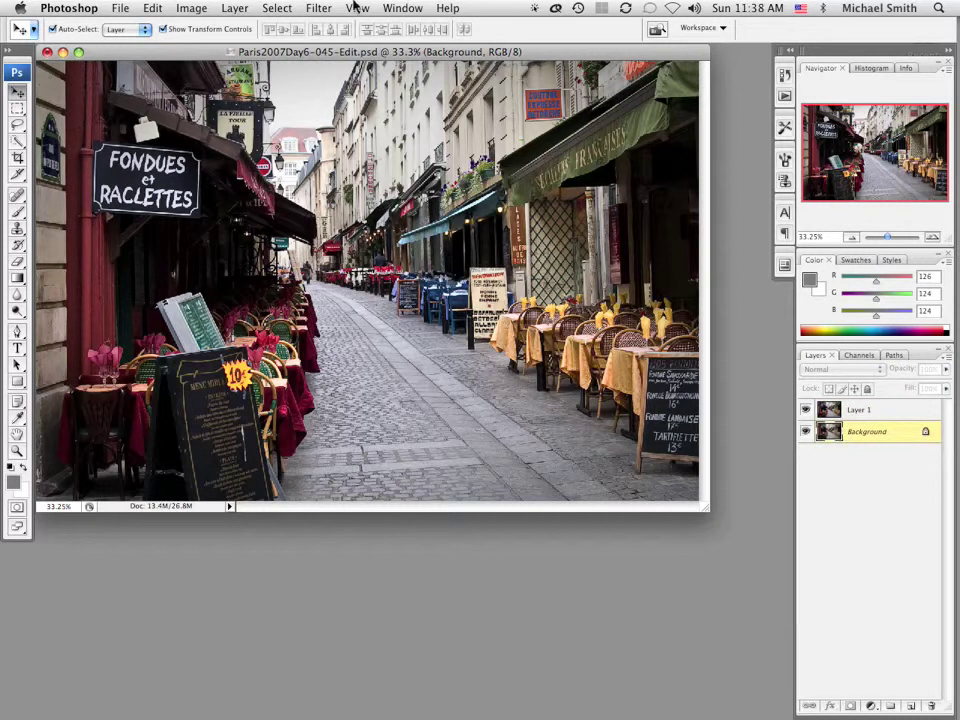
# Add 1 inch relative width and height of white canvas in Canvas Size
pyautogui.click(189, 8)
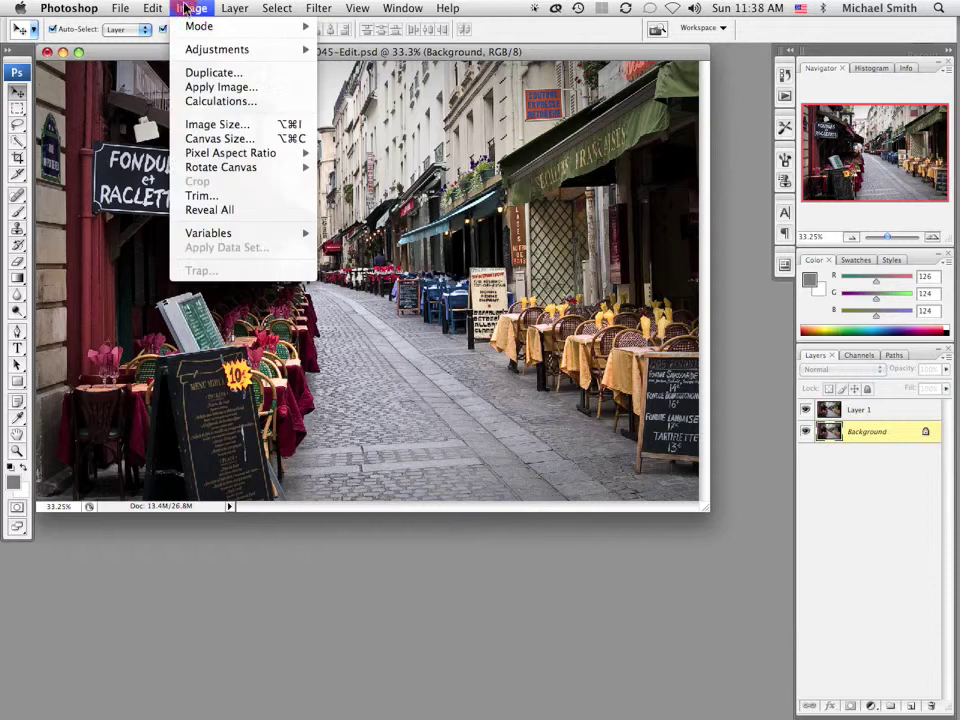
pyautogui.click(205, 140)
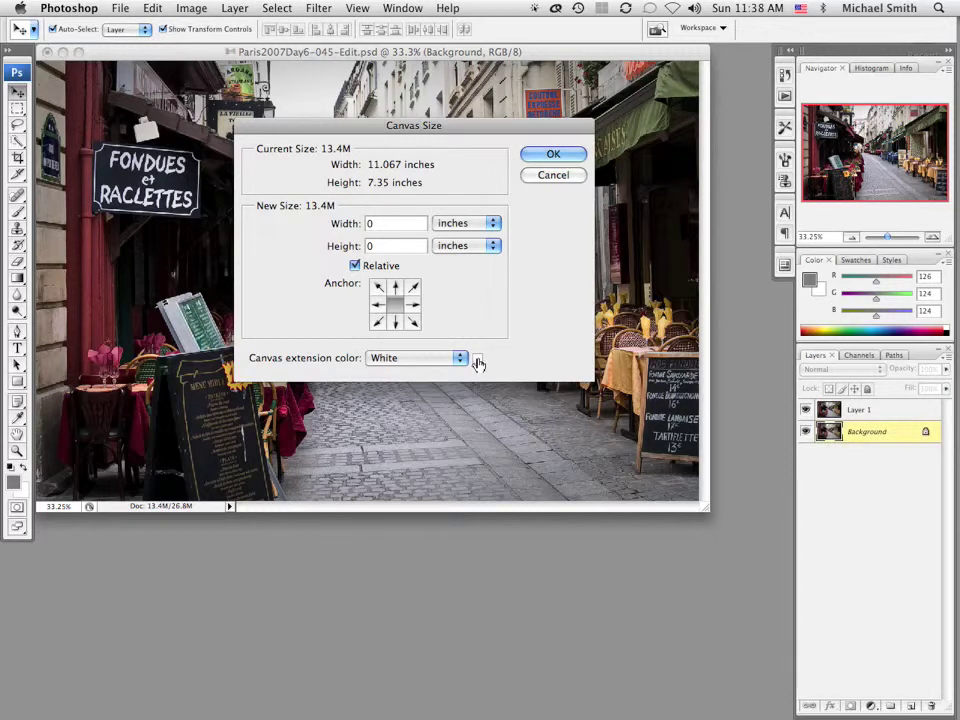
pyautogui.click(356, 266)
pyautogui.click(356, 266)
pyautogui.click(378, 223)
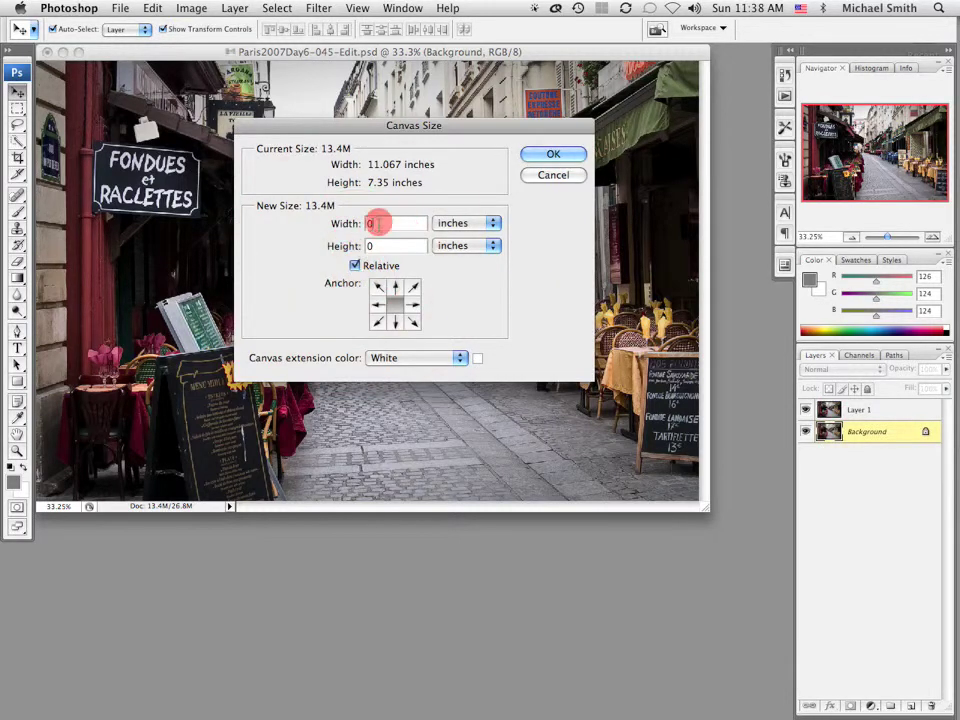
pyautogui.write('1')
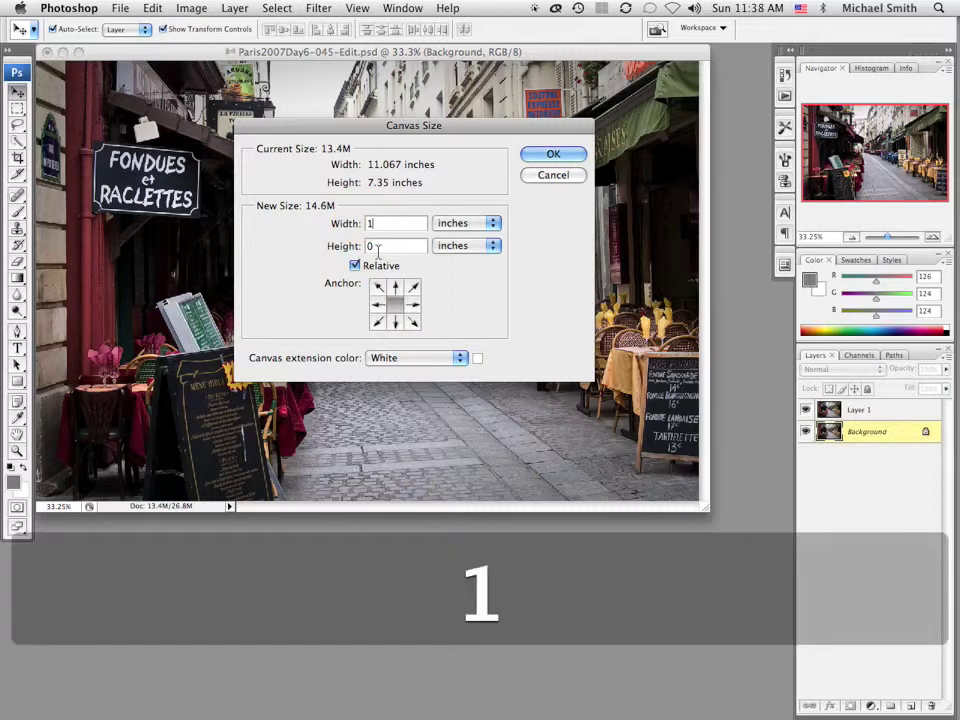
pyautogui.click(370, 246)
pyautogui.write('1')
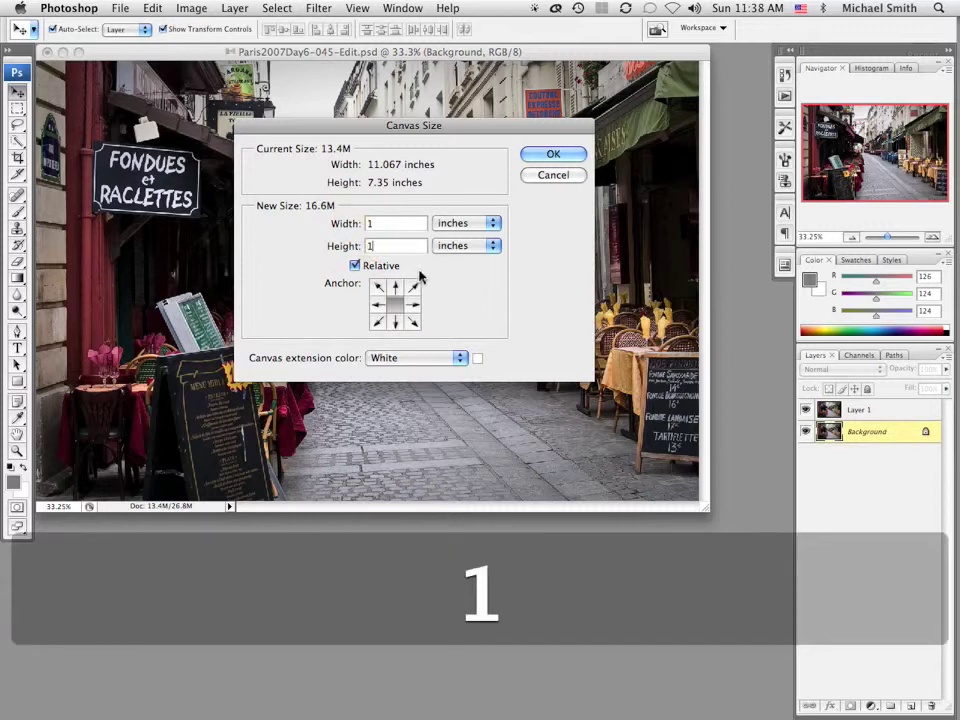
pyautogui.click(549, 156)
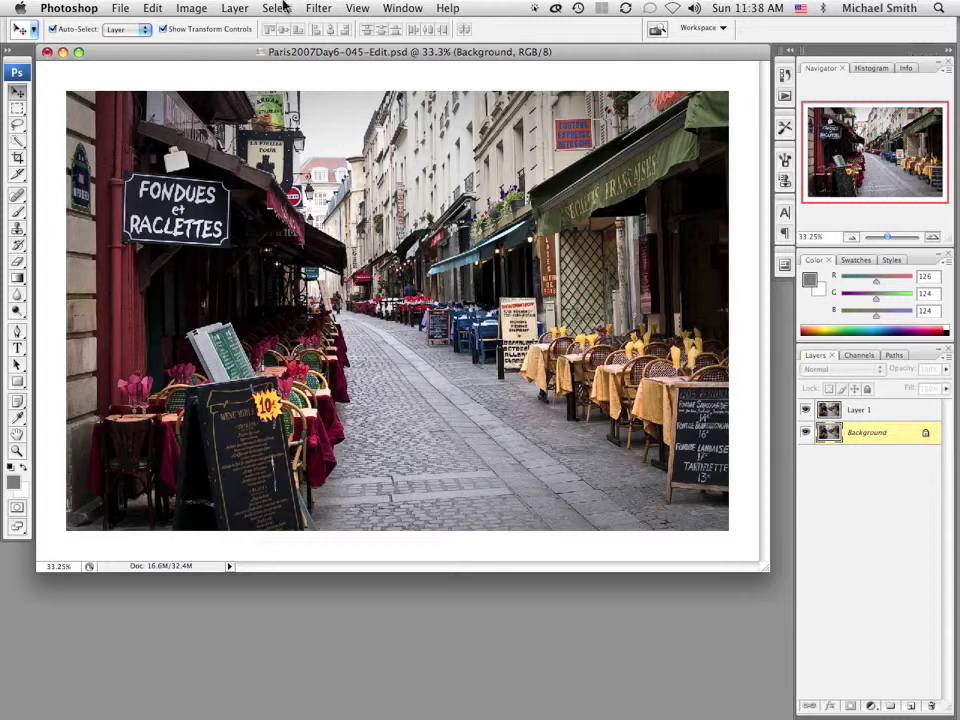
# Extend the canvas height by 0.75 inch relative, anchored at top-middle so it grows downward
pyautogui.click(193, 9)
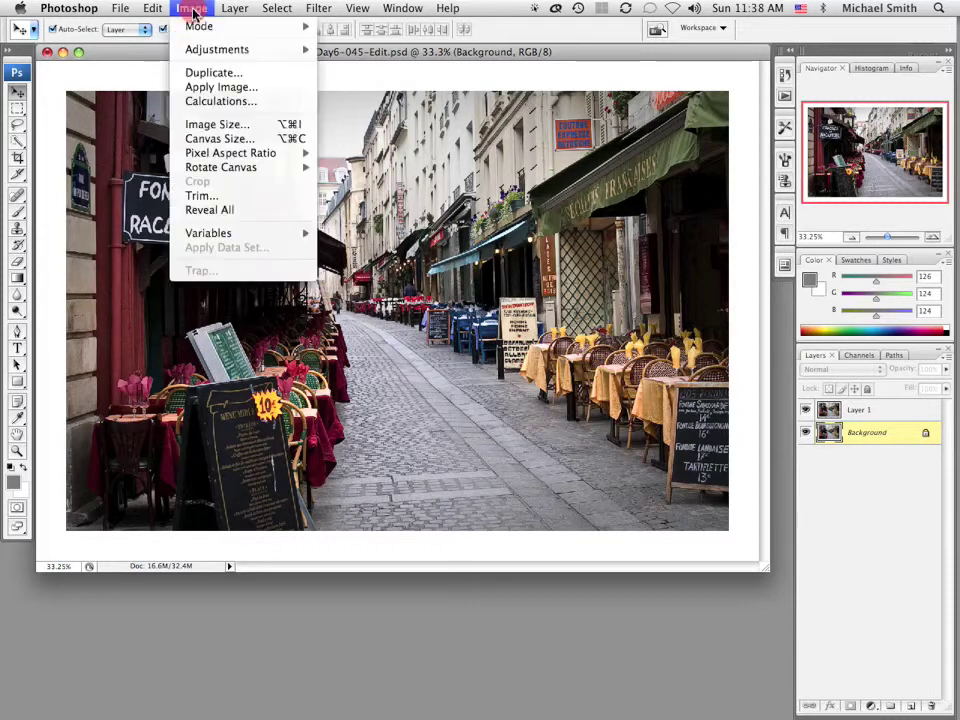
pyautogui.click(197, 139)
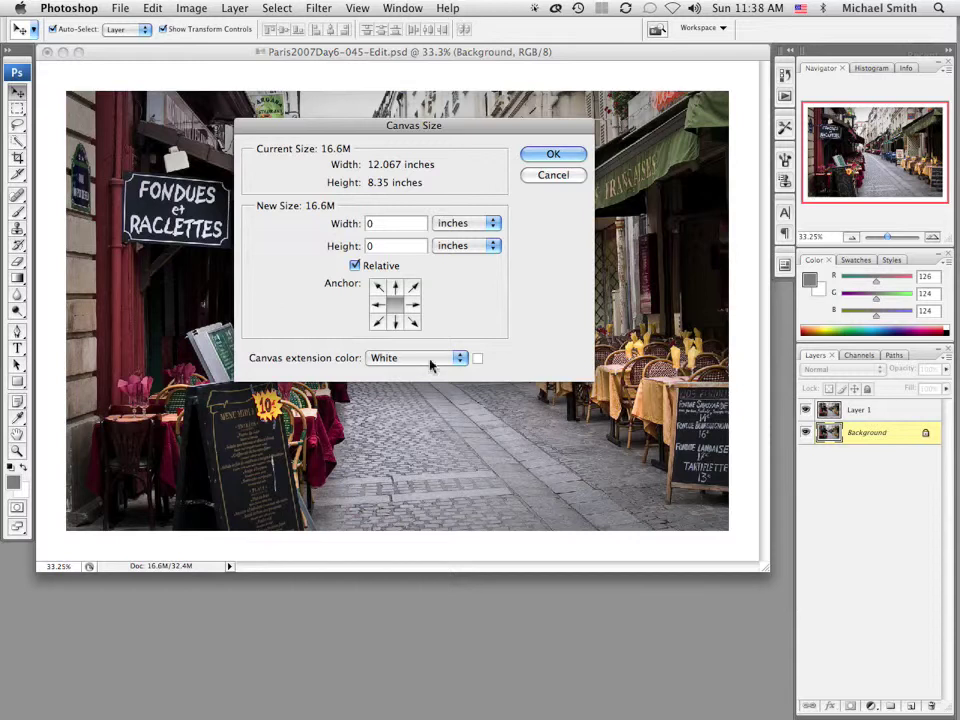
pyautogui.click(395, 288)
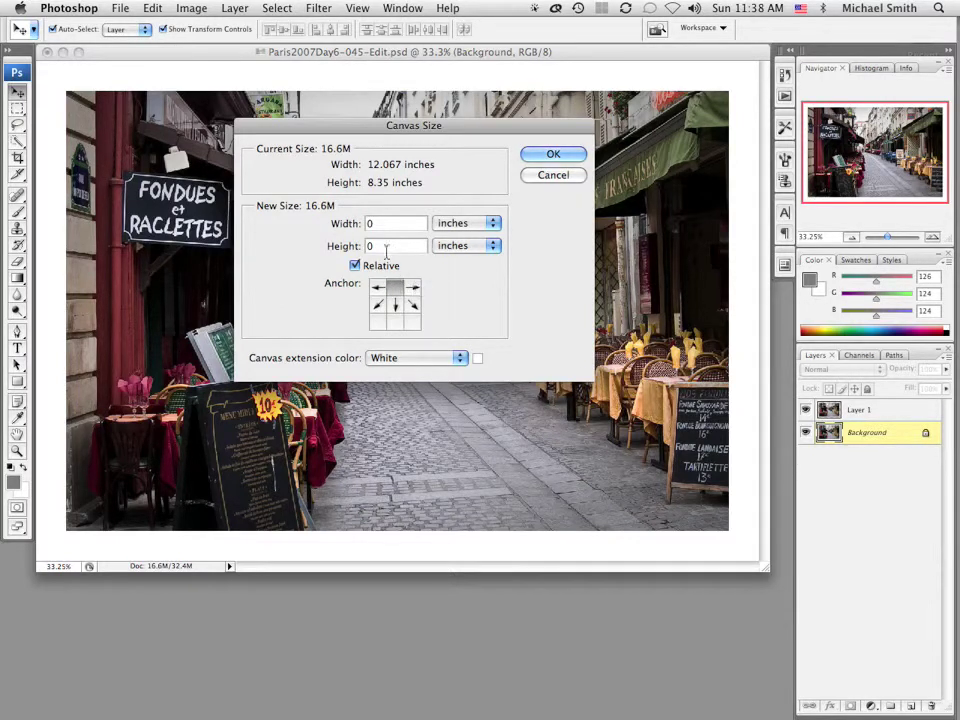
pyautogui.click(385, 246)
pyautogui.write('.7')
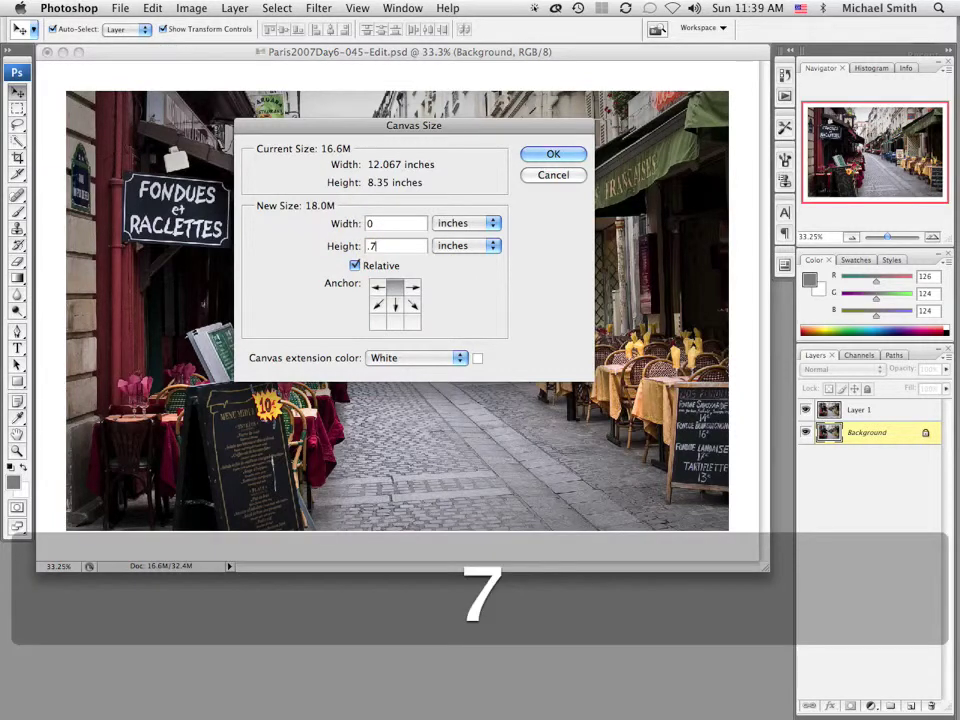
pyautogui.write('5')
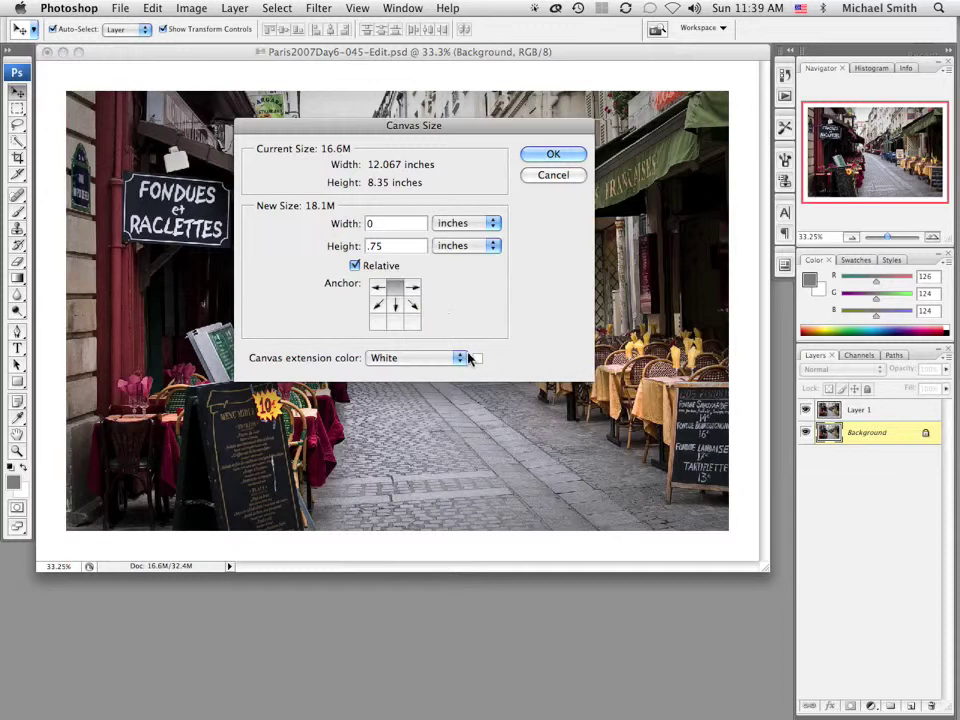
pyautogui.click(546, 159)
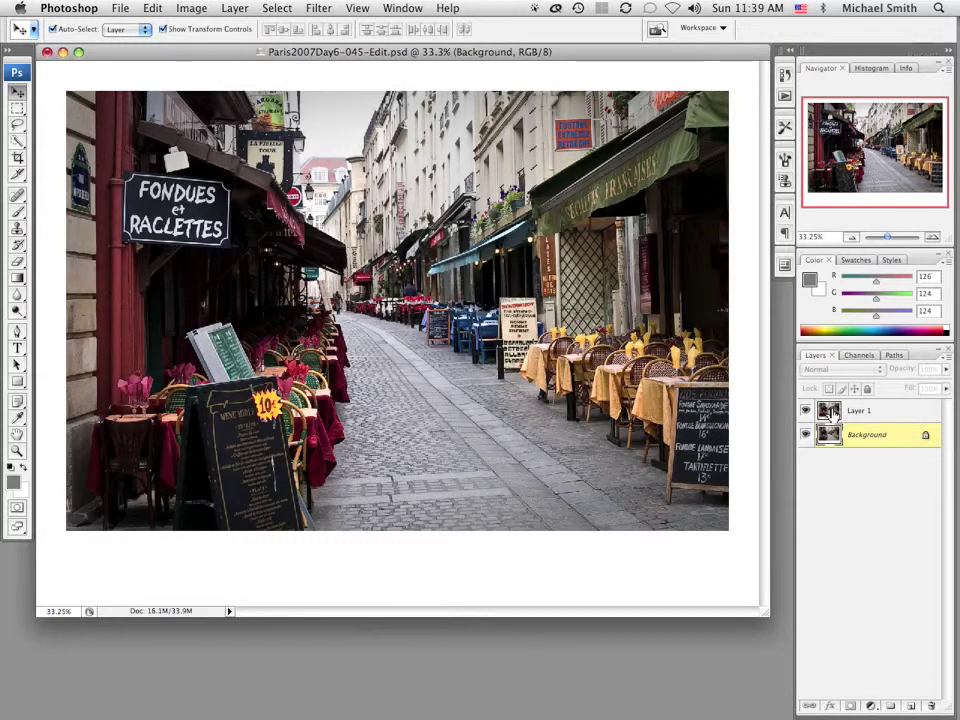
# Load Layer 1's outline as a selection and add a new Layer 2 above Layer 1
pyautogui.keyDown('super'); pyautogui.click(830, 413); pyautogui.keyUp('super')
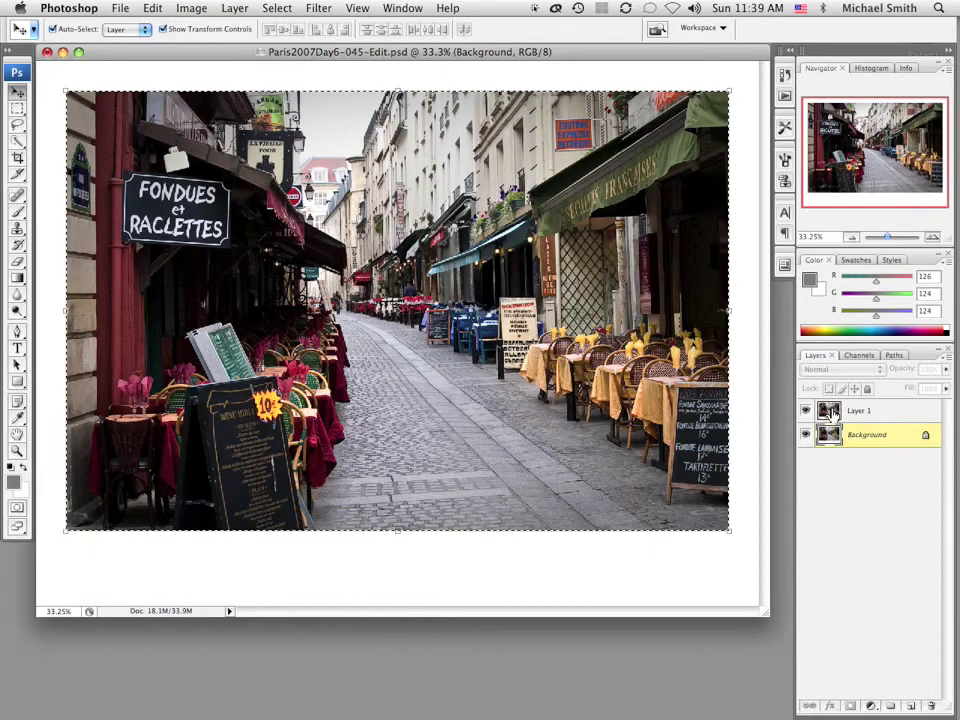
pyautogui.click(911, 707)
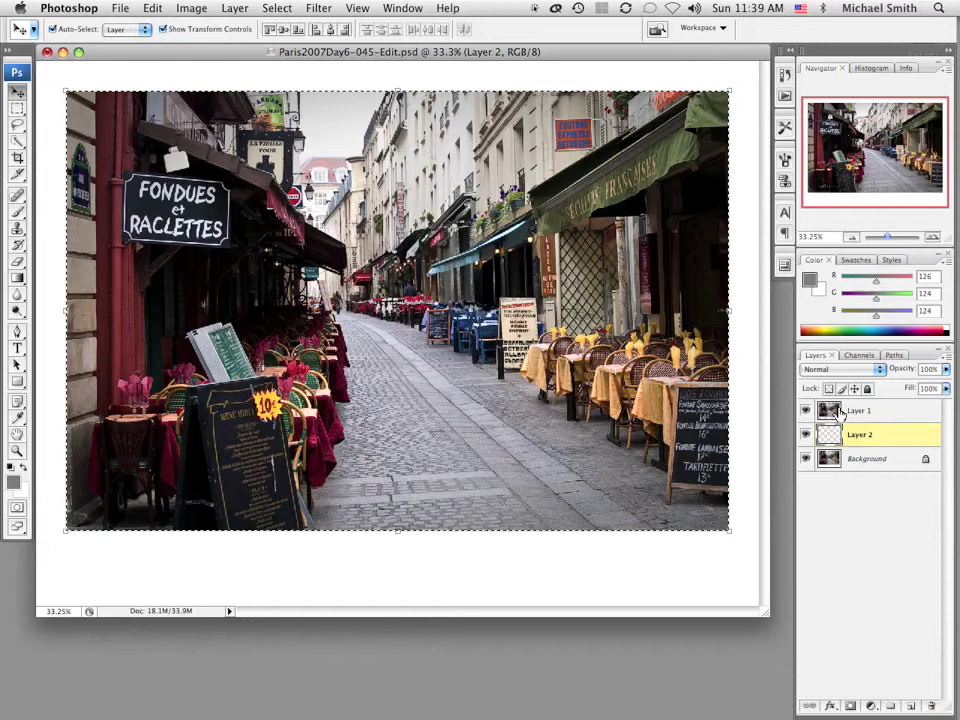
pyautogui.moveTo(849, 438)
pyautogui.mouseDown()
pyautogui.moveTo(853, 411)
pyautogui.moveTo(858, 435)
pyautogui.moveTo(855, 412)
pyautogui.mouseUp()
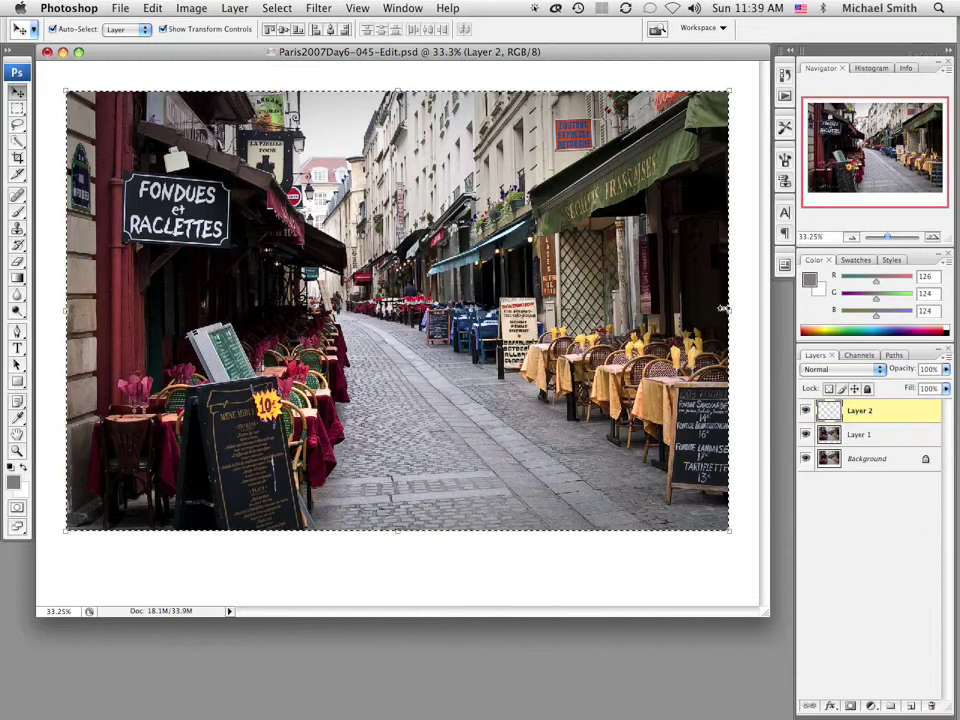
# Scale the selection from its centre to about 105.2% width and 107.2% height
pyautogui.click(277, 10)
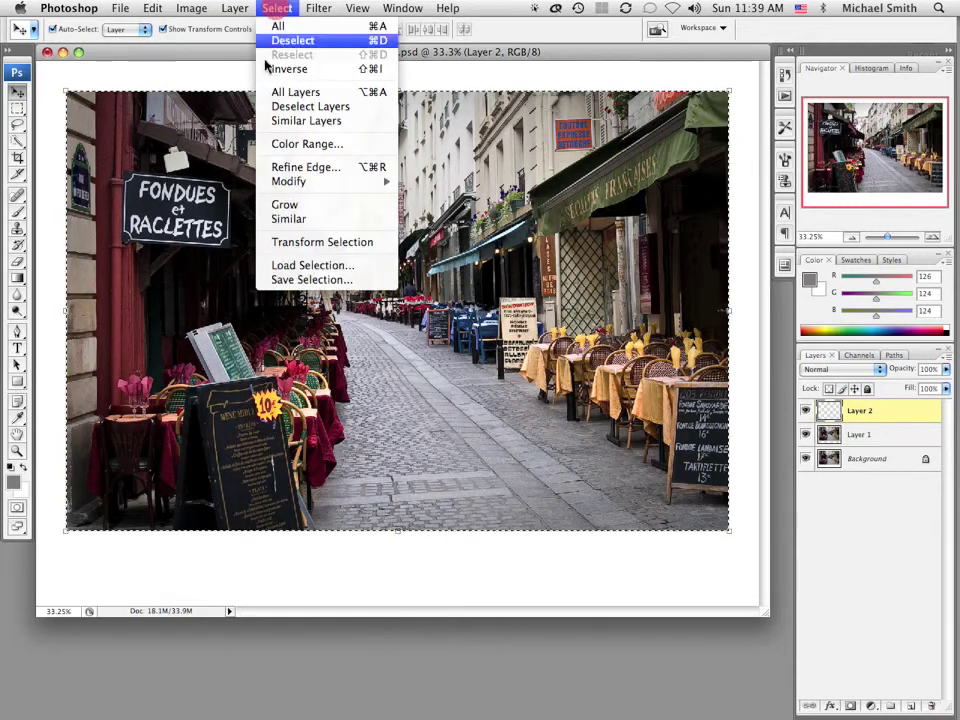
pyautogui.click(312, 242)
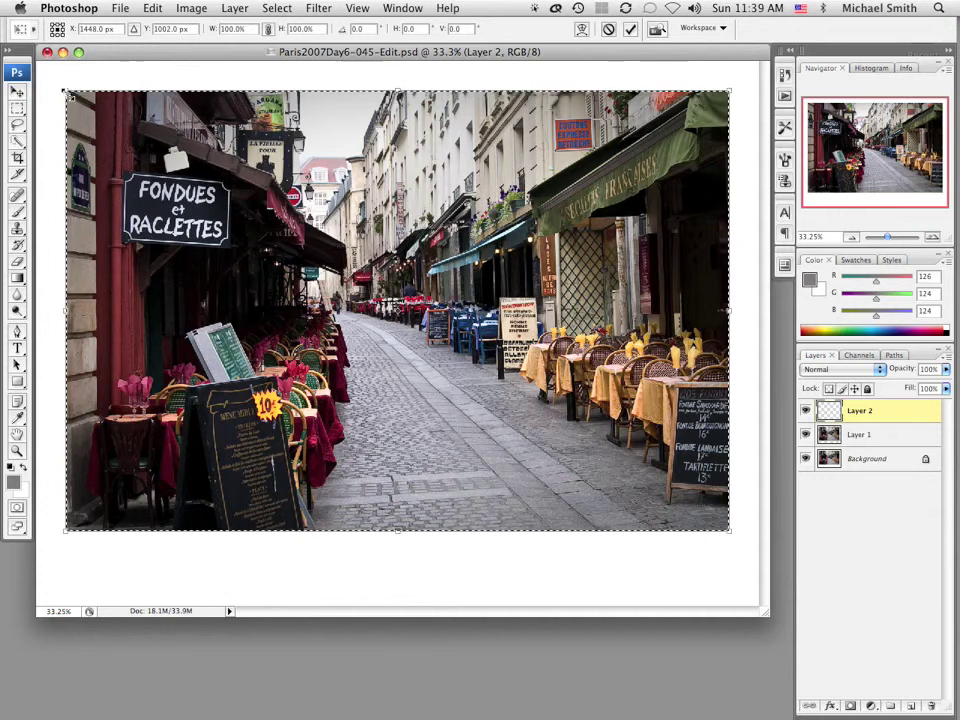
pyautogui.press('alt')
pyautogui.moveTo(67, 92); pyautogui.dragTo(48, 75)
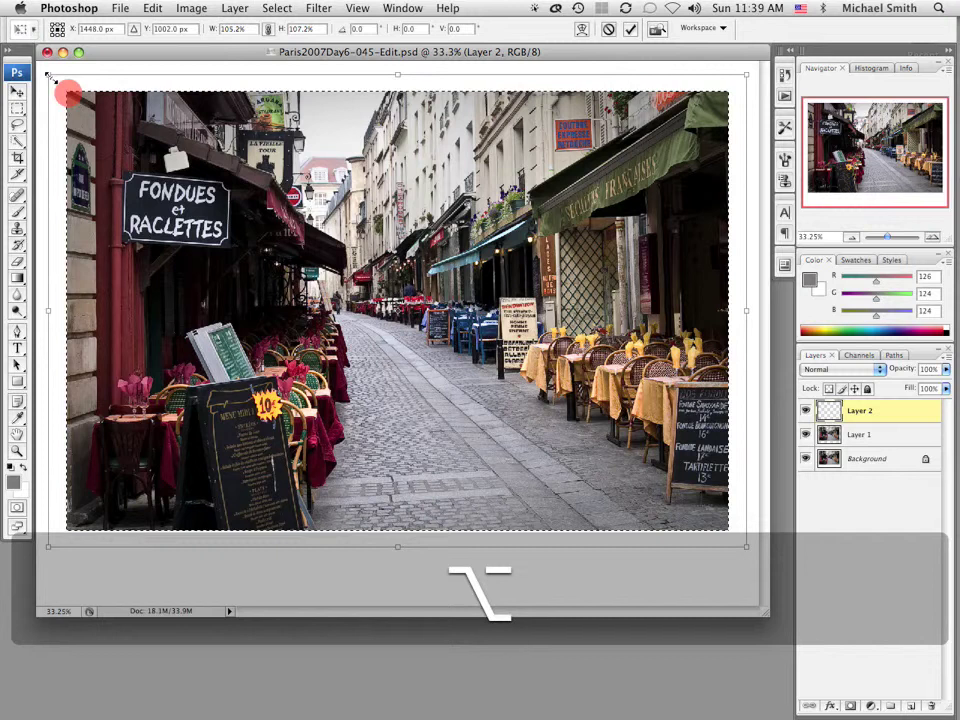
pyautogui.moveTo(48, 75); pyautogui.dragTo(48, 75)
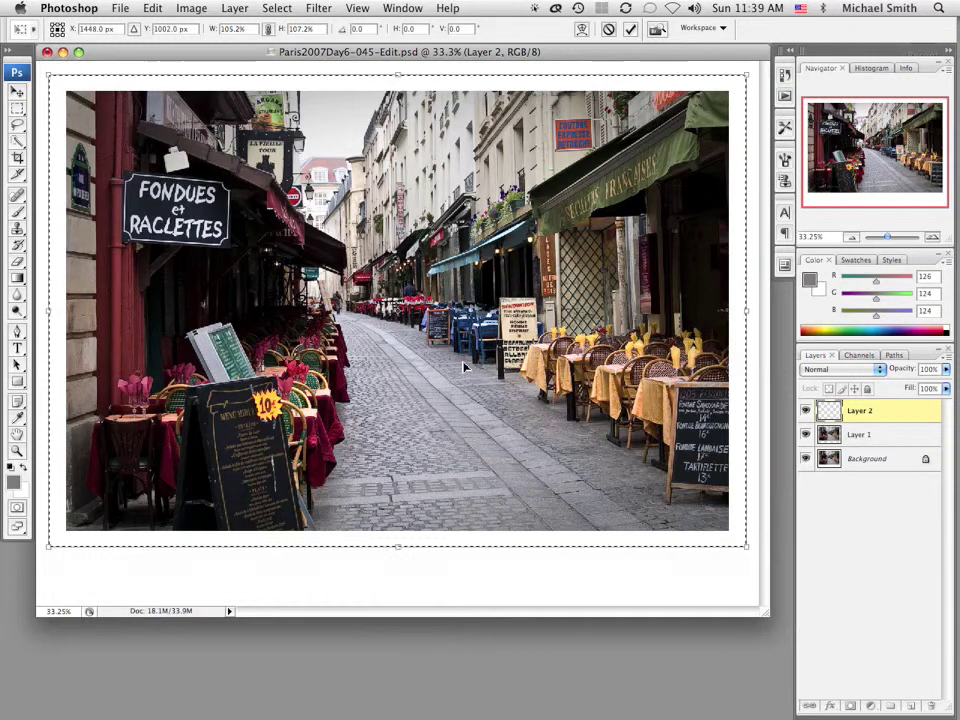
pyautogui.press('Return')
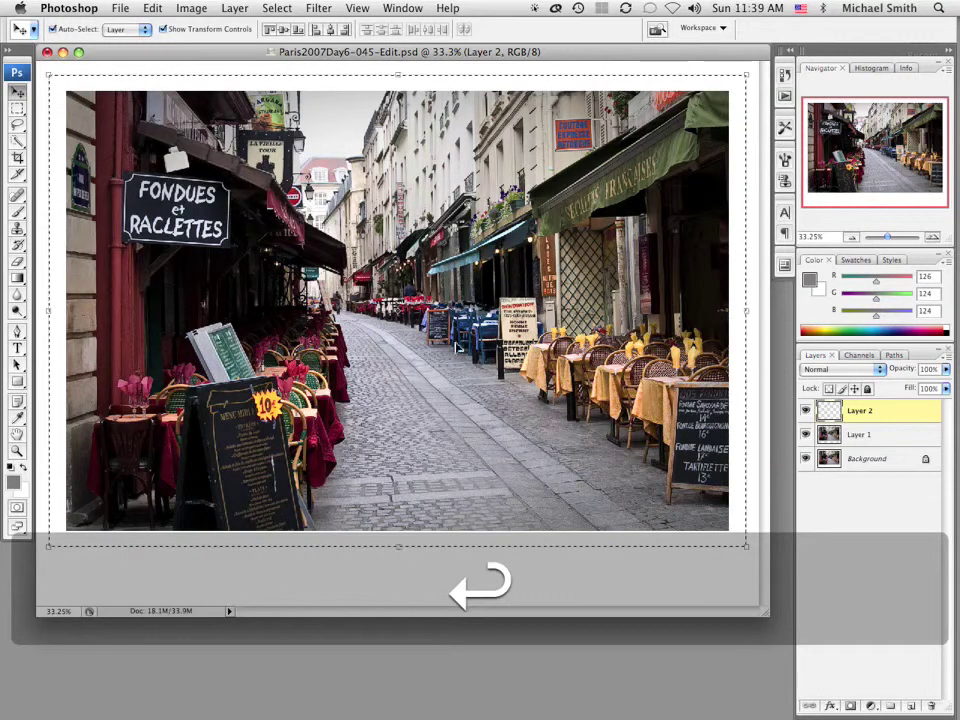
pyautogui.click(155, 9)
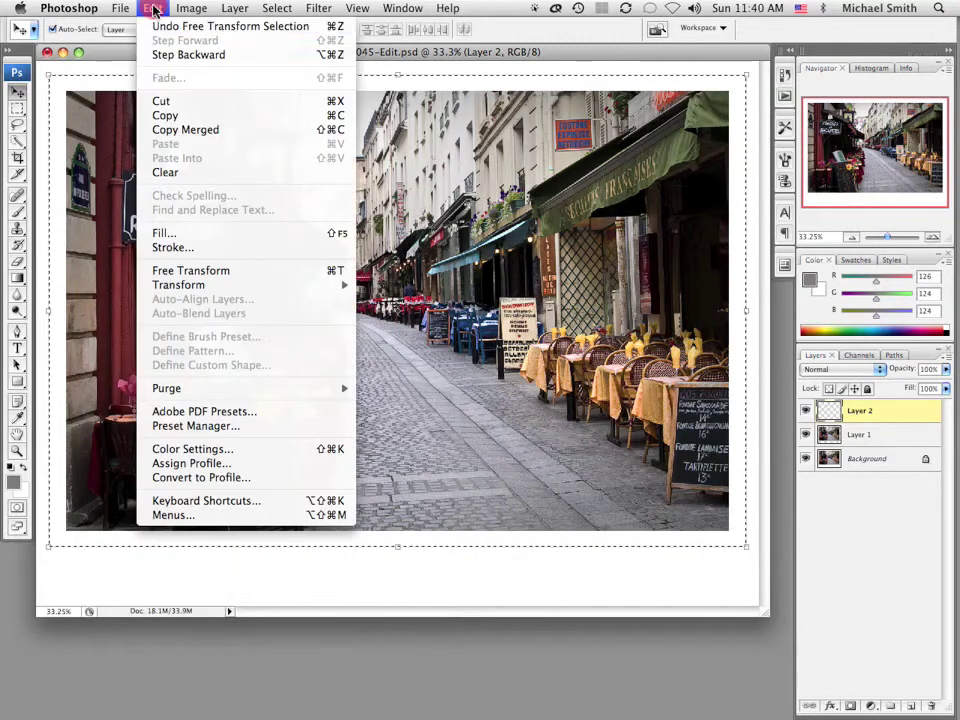
# Stroke the selection on Layer 2 with a 10 px black inside stroke
pyautogui.click(158, 247)
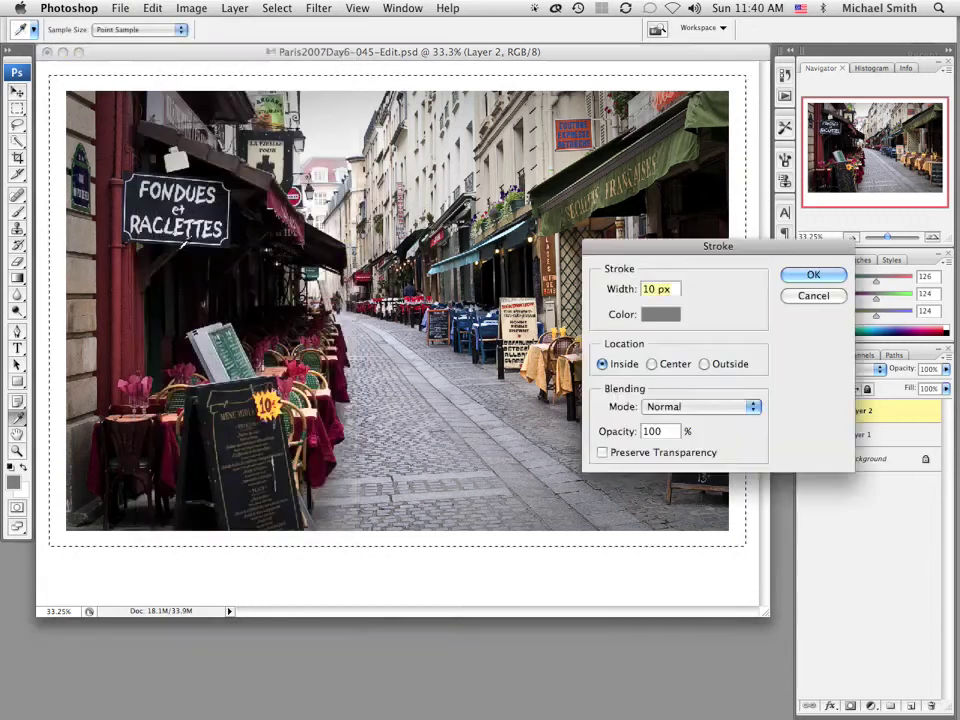
pyautogui.click(658, 316)
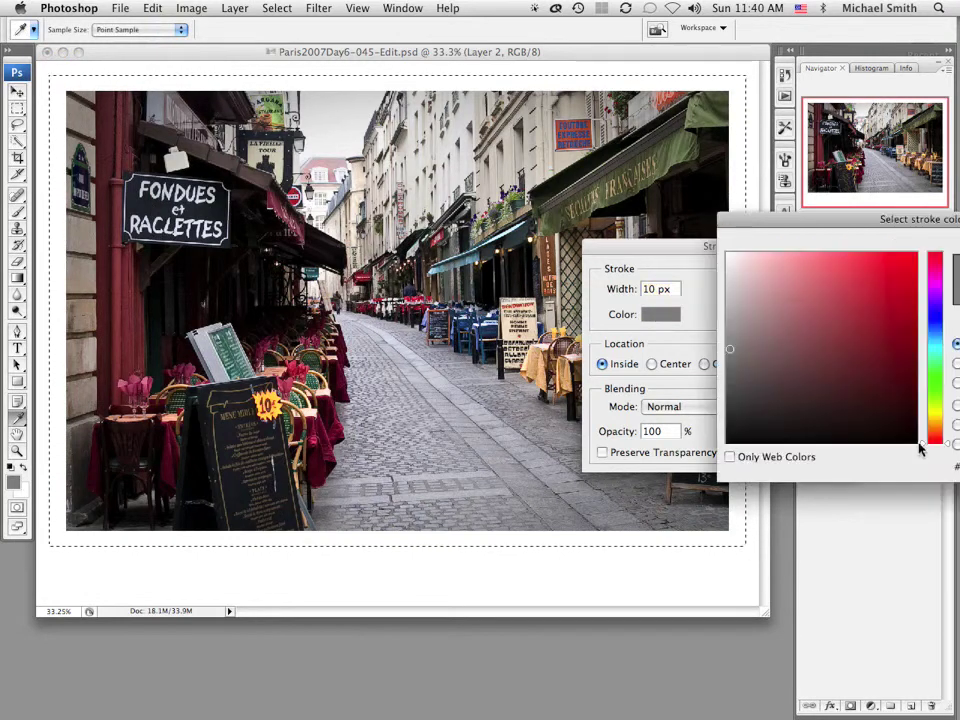
pyautogui.click(910, 438)
pyautogui.moveTo(866, 217); pyautogui.dragTo(368, 95)
pyautogui.click(577, 119)
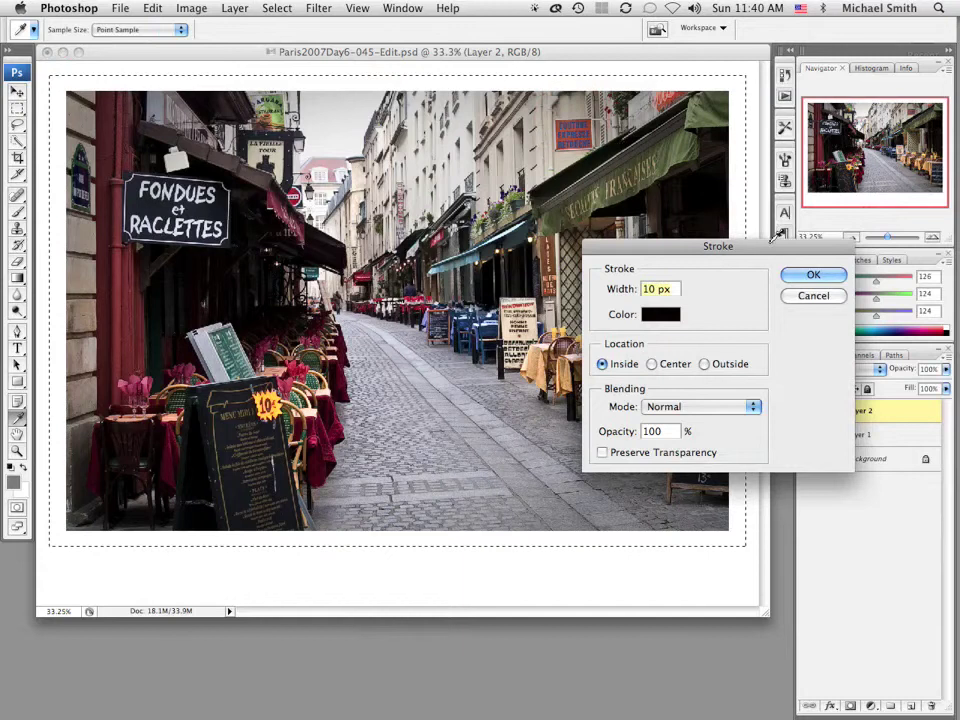
pyautogui.click(811, 276)
pyautogui.press('v')
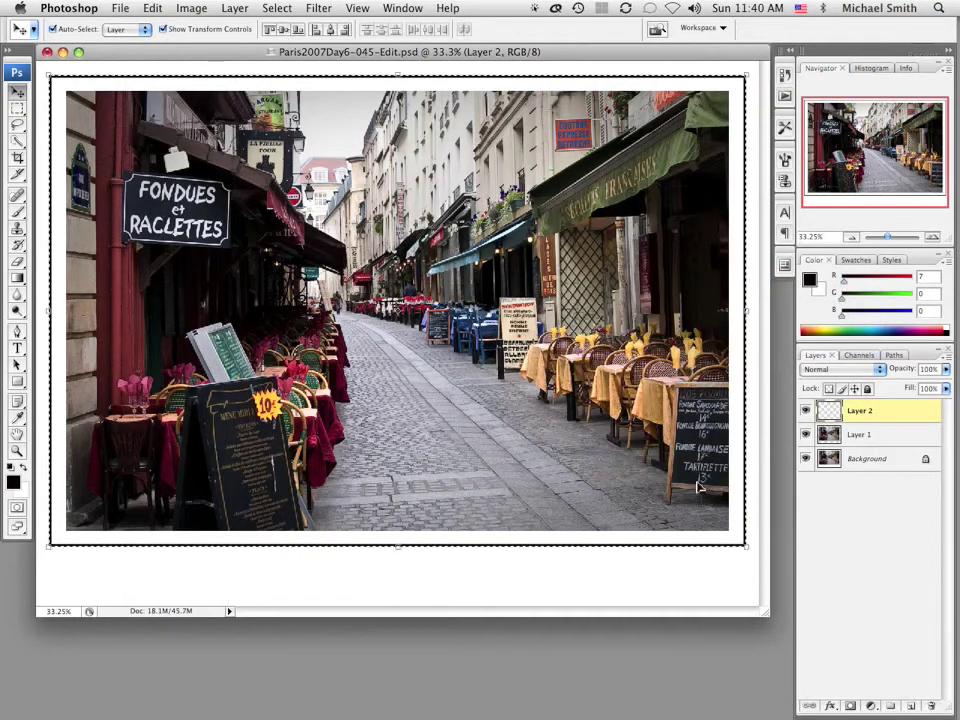
# With the Type tool set to Monaco, type the gallery-name caption below the photo
pyautogui.click(17, 348)
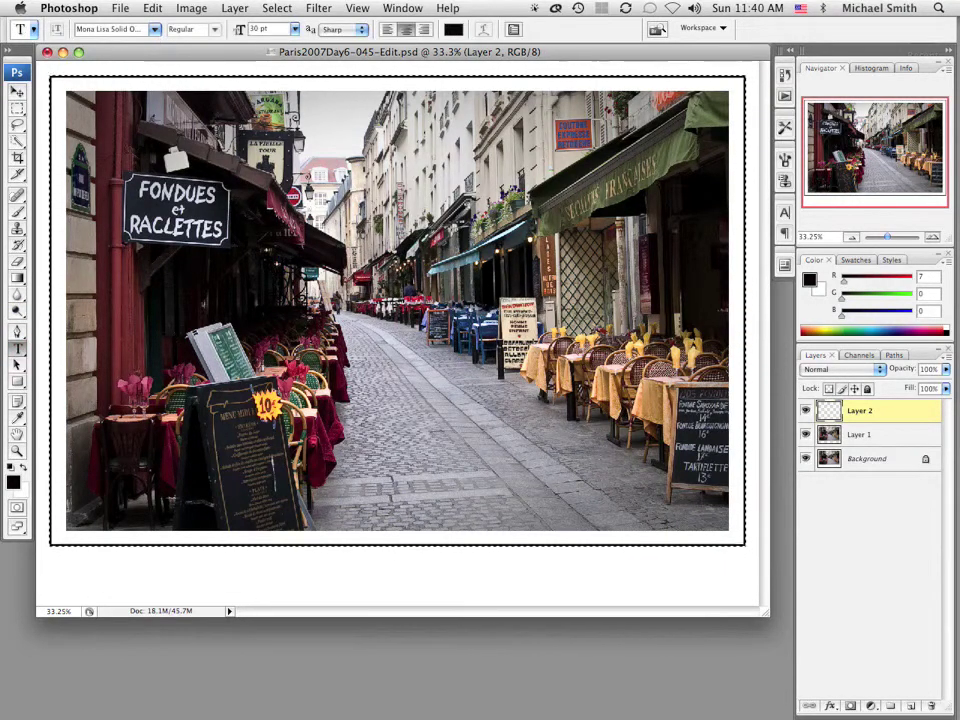
pyautogui.click(155, 29)
pyautogui.click(155, 35)
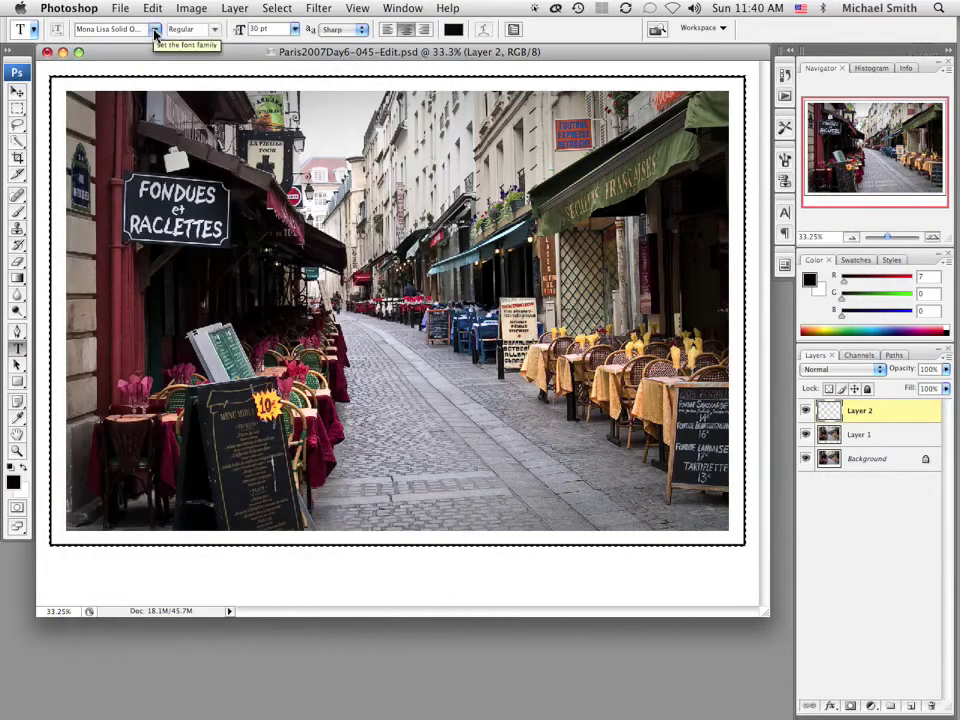
pyautogui.click(155, 32)
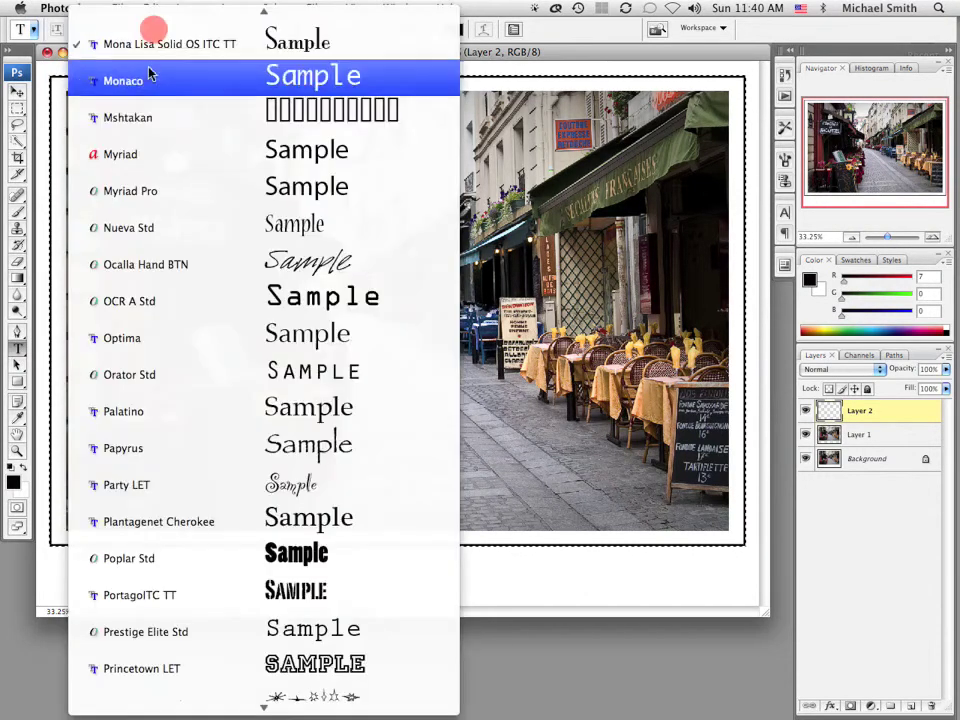
pyautogui.click(129, 80)
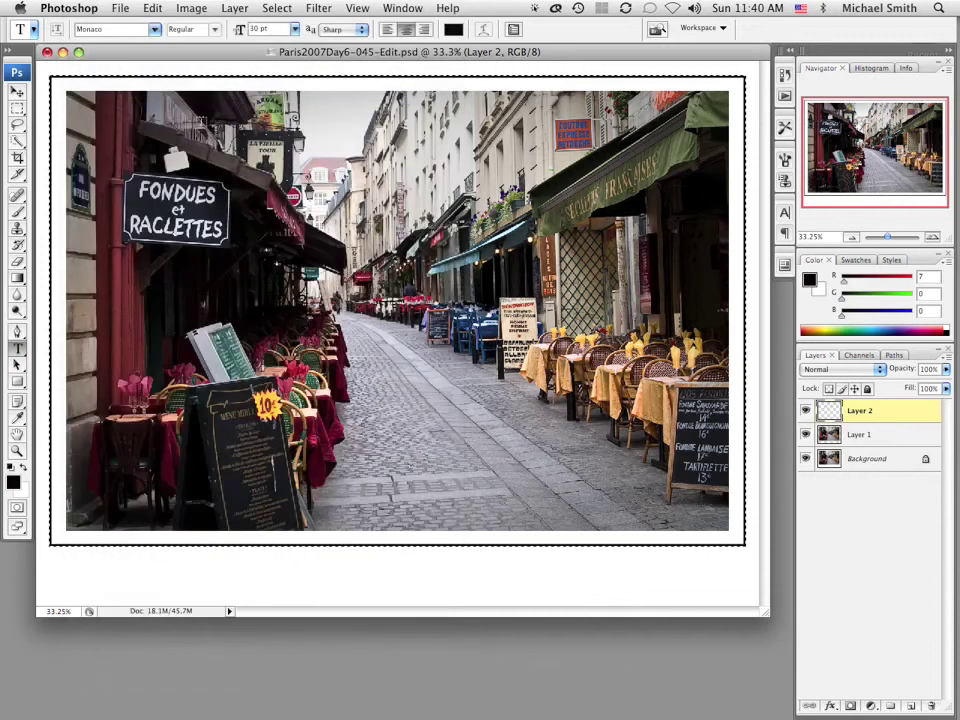
pyautogui.click(370, 579)
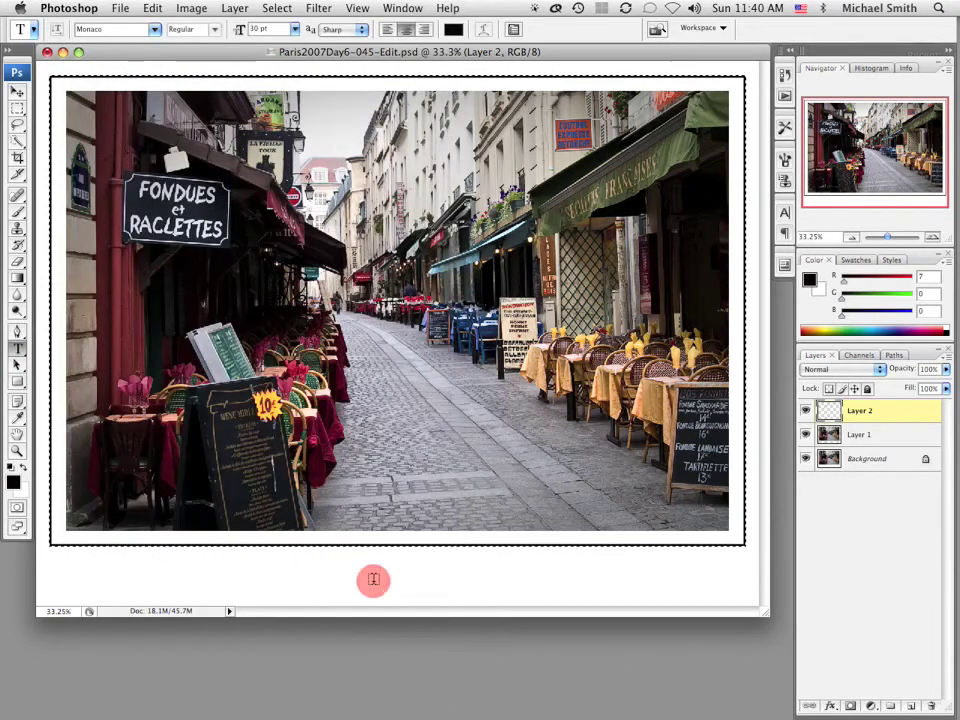
pyautogui.write('M')
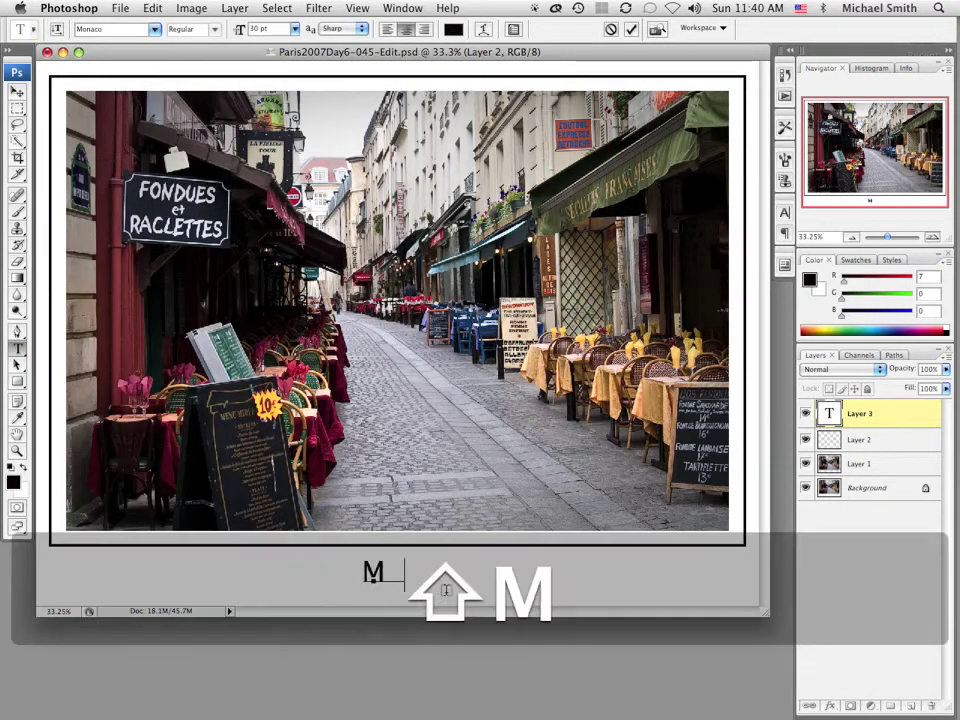
pyautogui.write('ichael Sm')
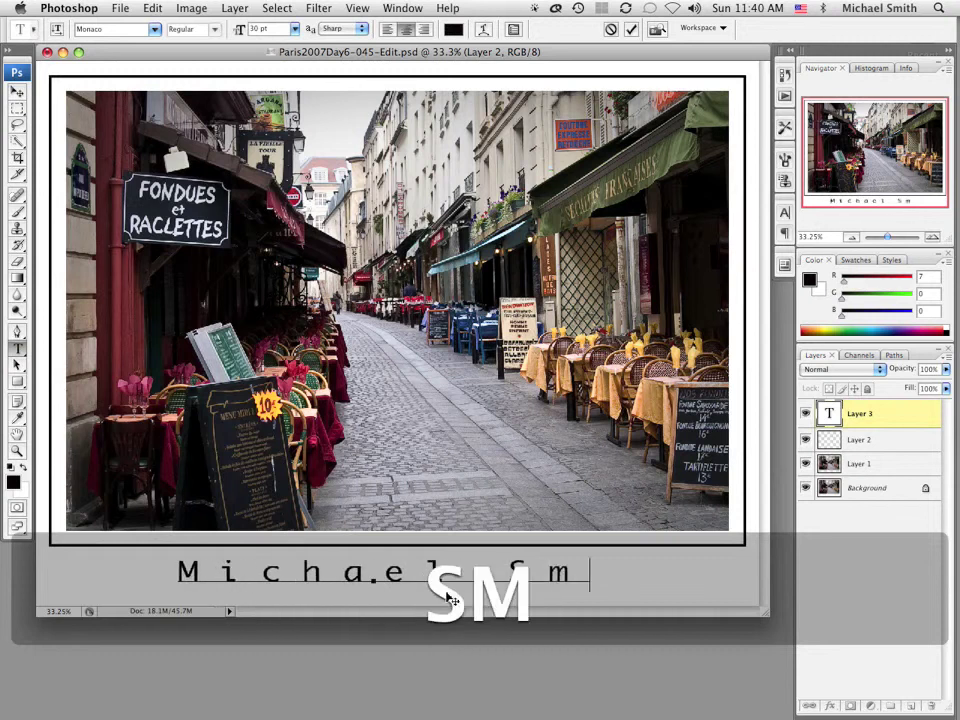
pyautogui.write('ith Gallery')
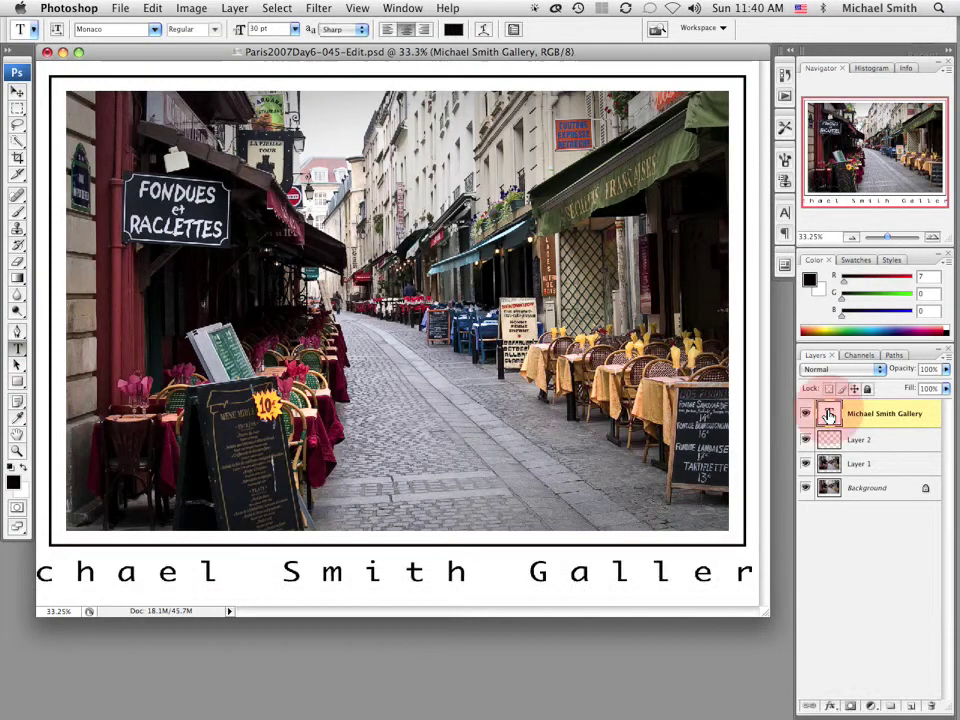
# Select all the caption text and change its font from Myriad to Nueva Std Condensed
pyautogui.doubleClick(829, 415)
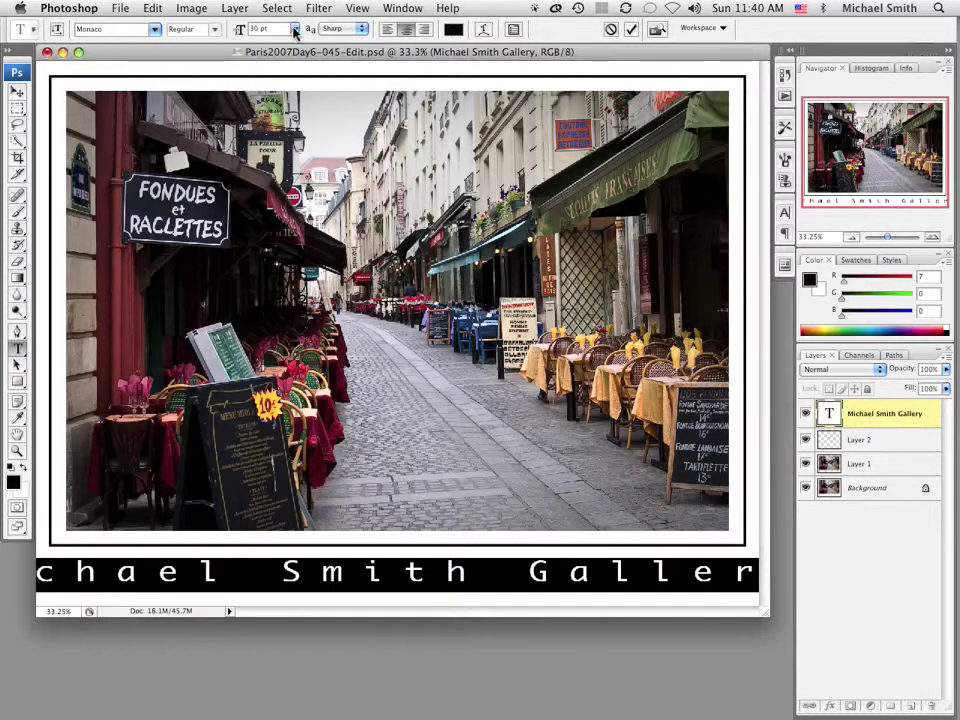
pyautogui.click(103, 30)
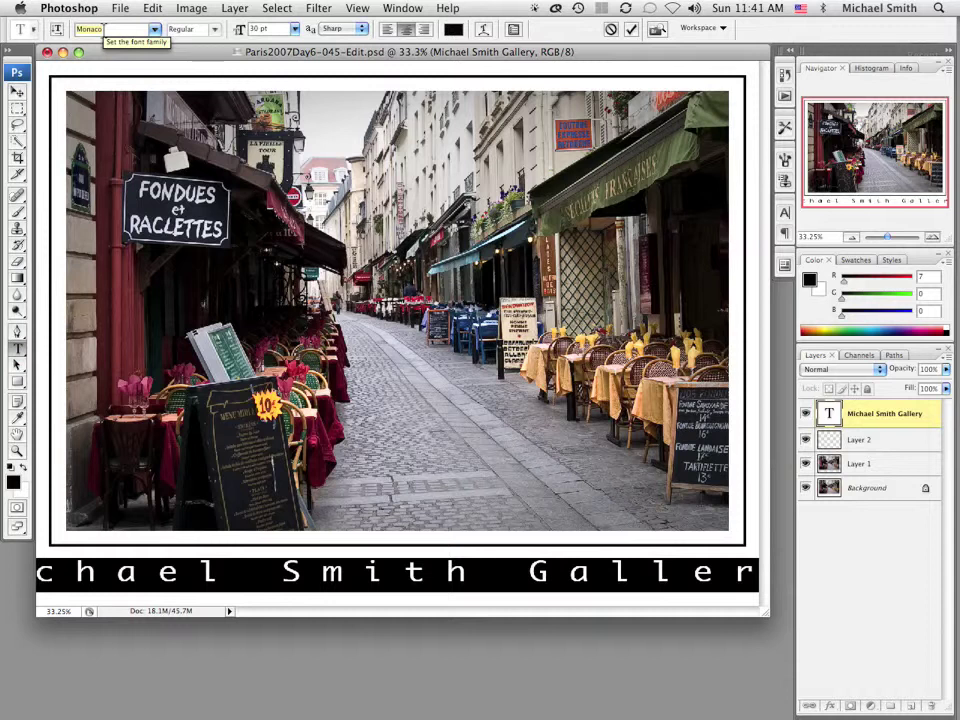
pyautogui.write('Myriad')
pyautogui.press('Return')
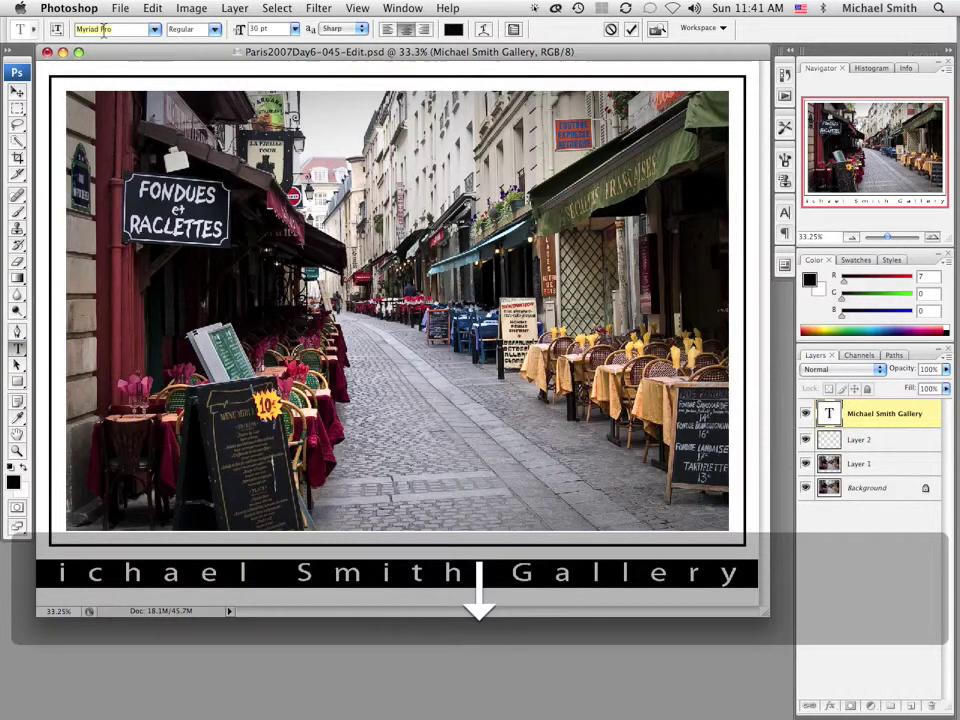
pyautogui.write('Nueva Std')
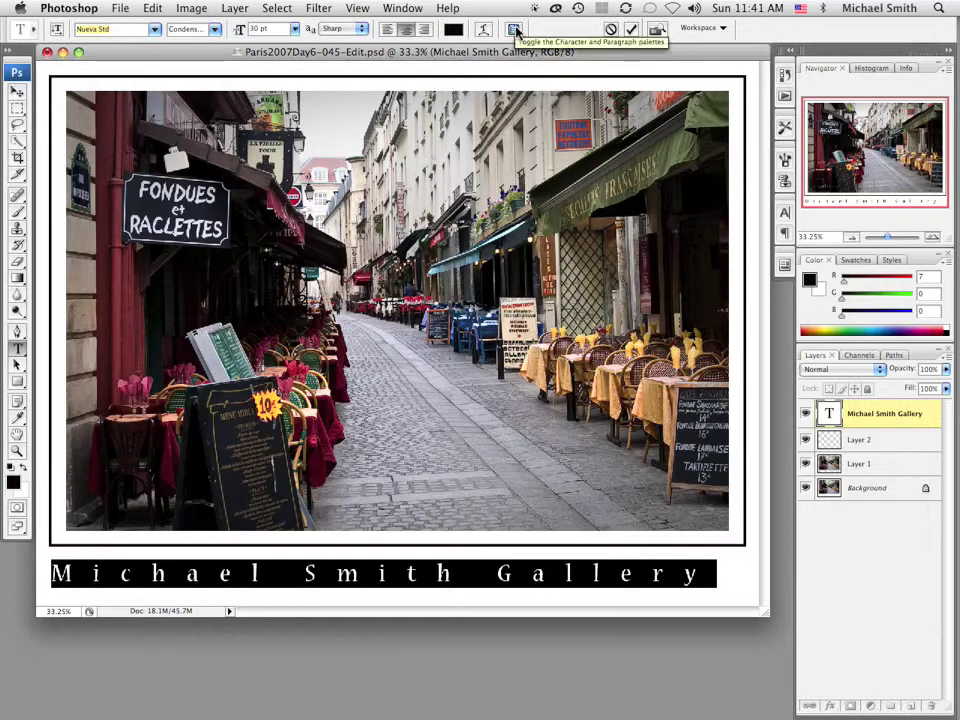
pyautogui.click(514, 31)
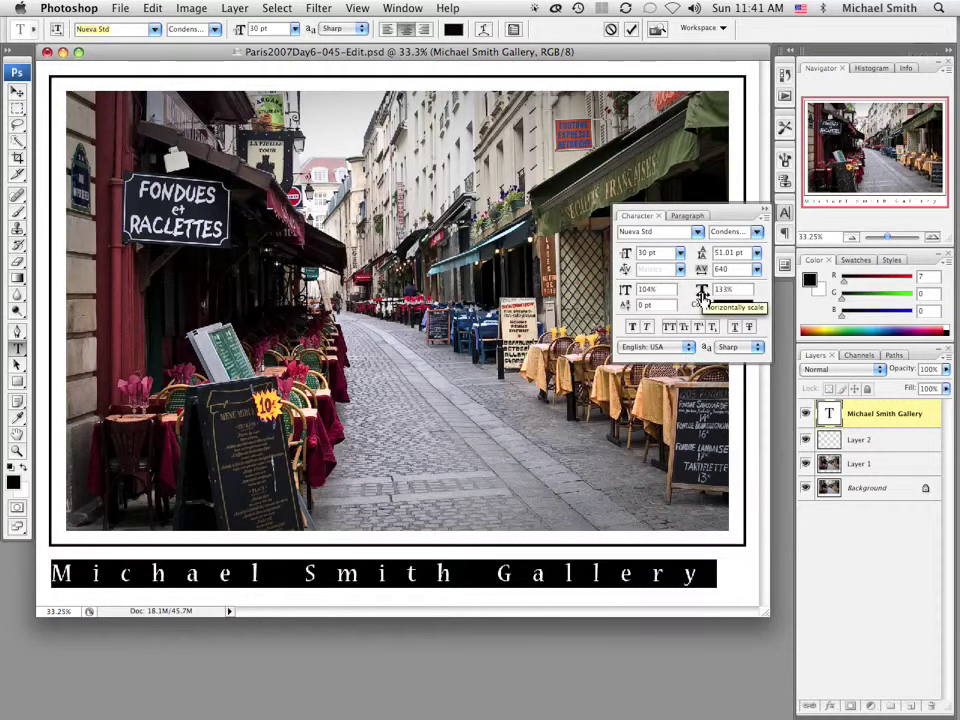
# Scrub the caption's horizontal scale to 133% in the Character panel
pyautogui.moveTo(701, 297); pyautogui.dragTo(702, 294)
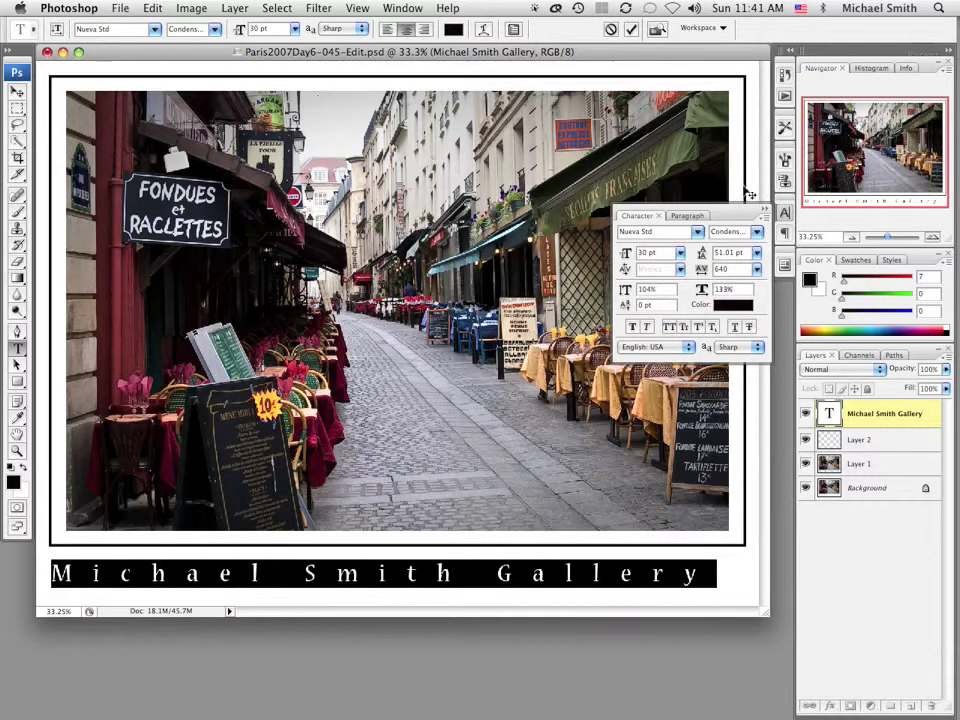
# Select all layers and align horizontal centres to centre the caption, then close the Character panel
pyautogui.click(17, 92)
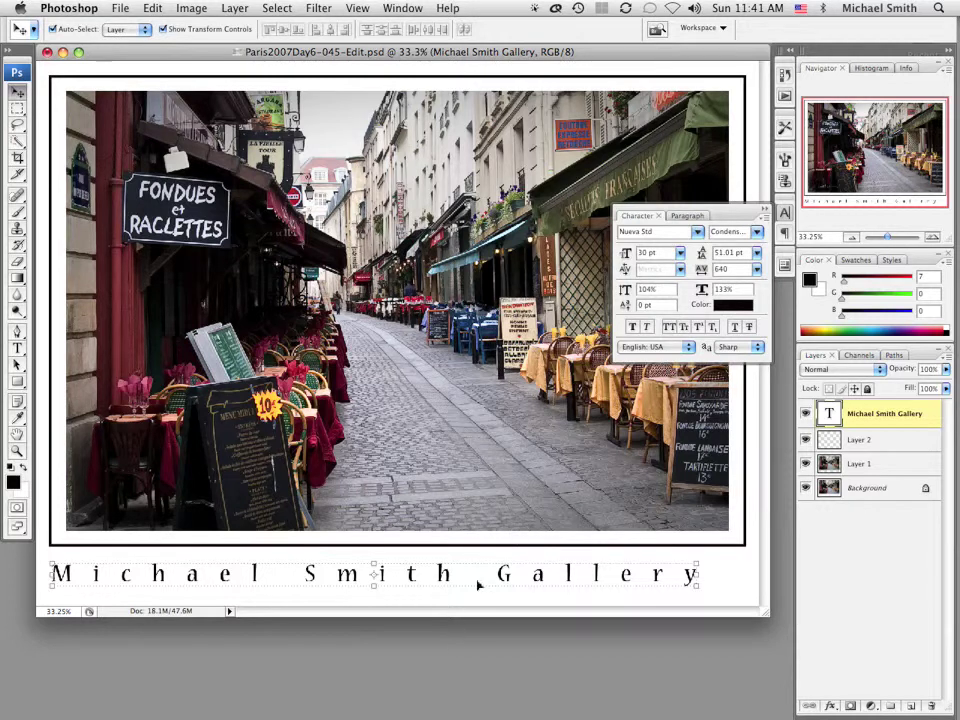
pyautogui.keyDown('super'); pyautogui.click(864, 442); pyautogui.keyUp('super')
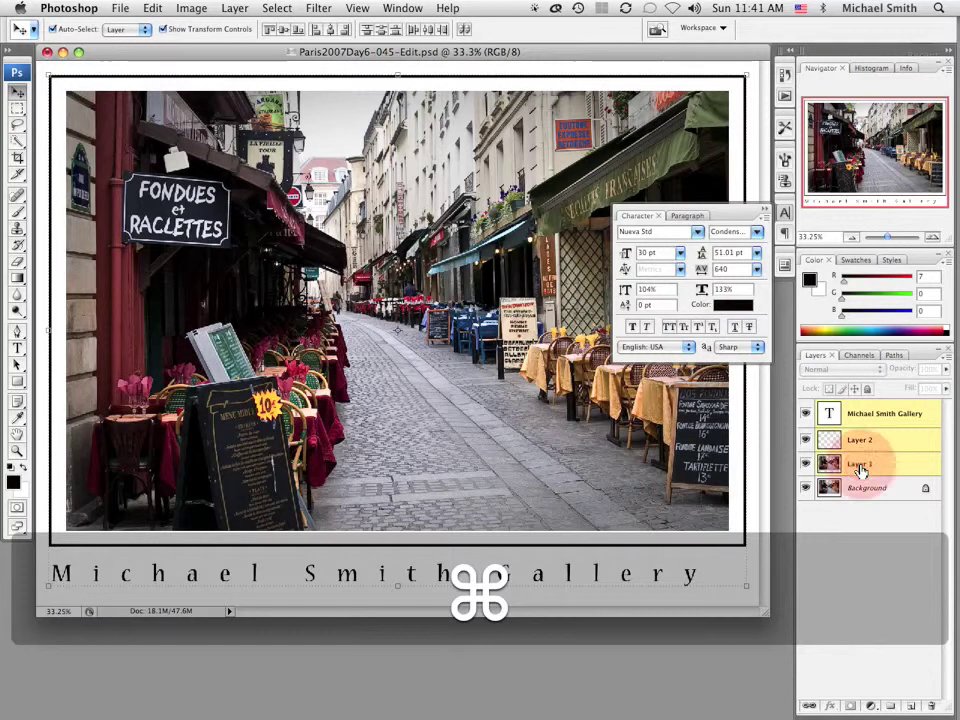
pyautogui.keyDown('super'); pyautogui.click(862, 466); pyautogui.keyUp('super')
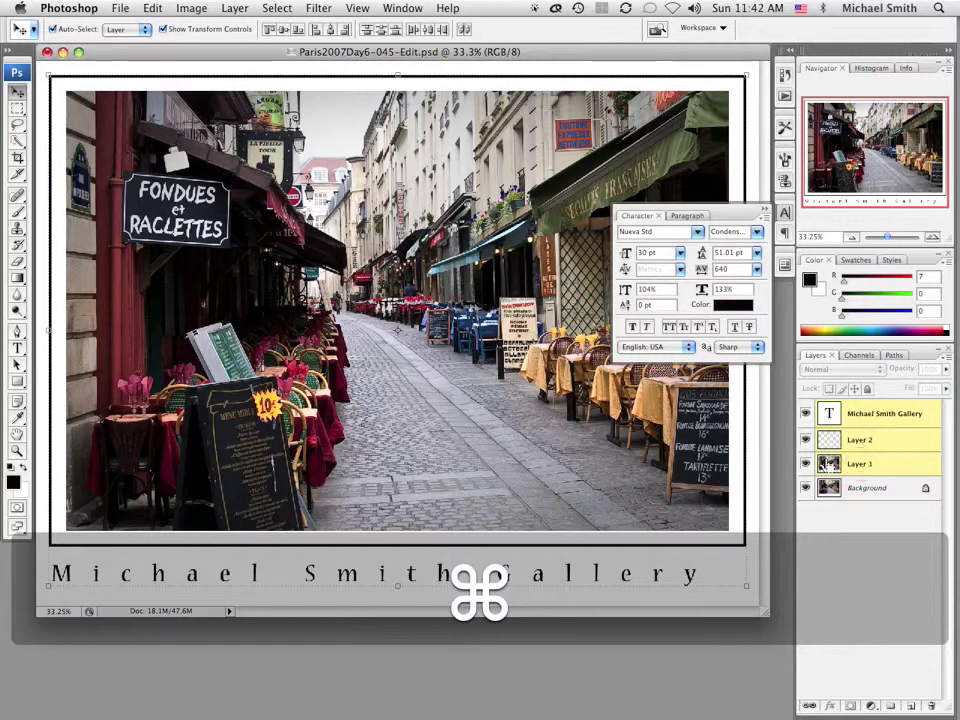
pyautogui.keyDown('super'); pyautogui.click(862, 487); pyautogui.keyUp('super')
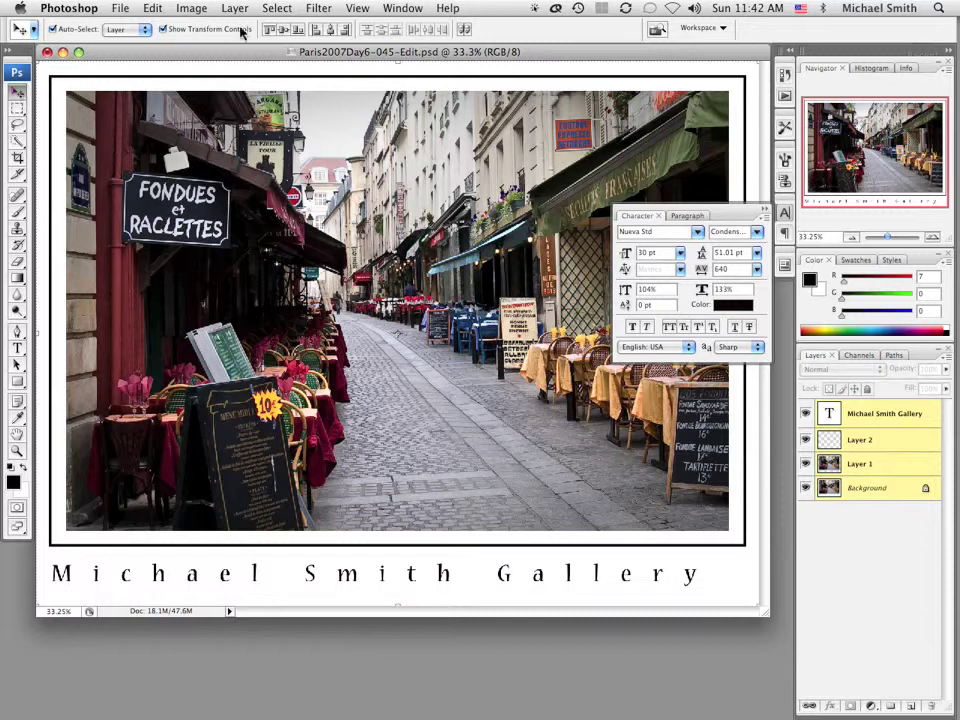
pyautogui.click(332, 32)
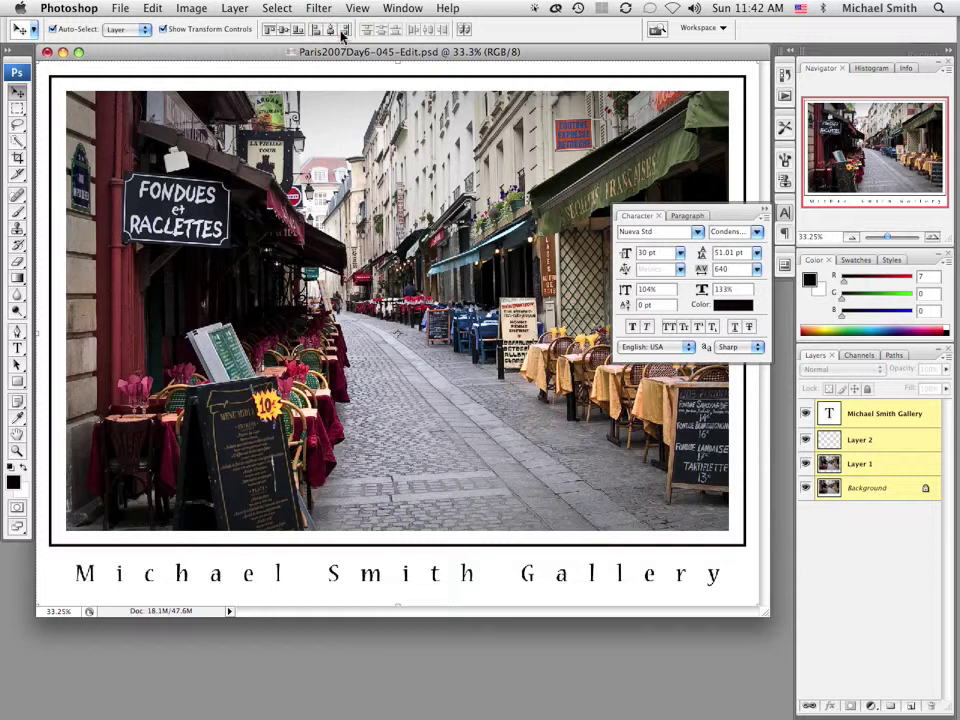
pyautogui.click(765, 209)
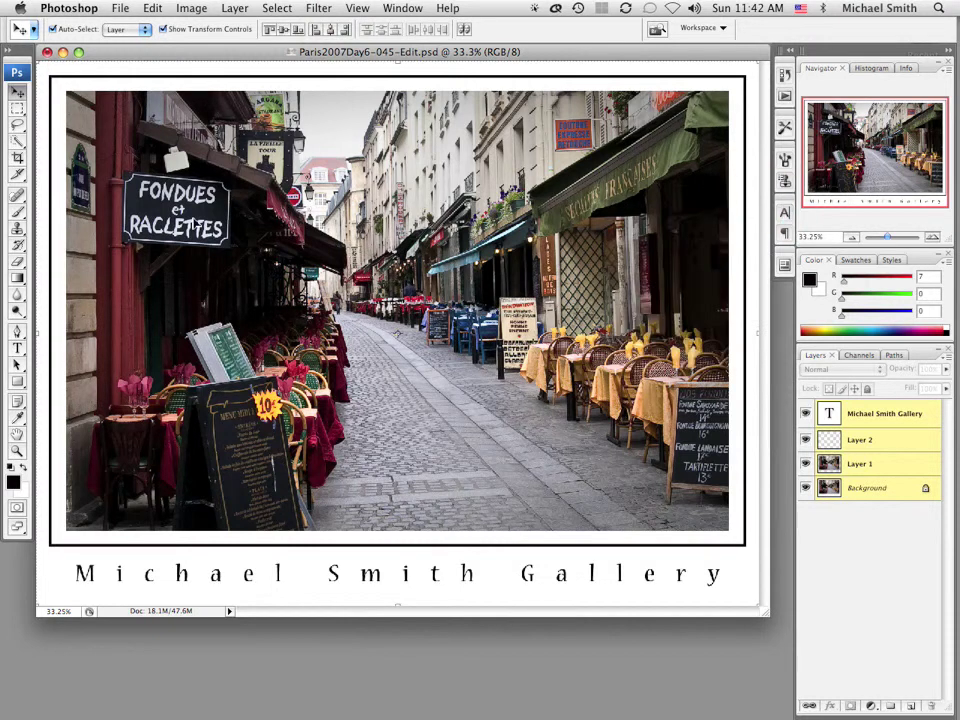